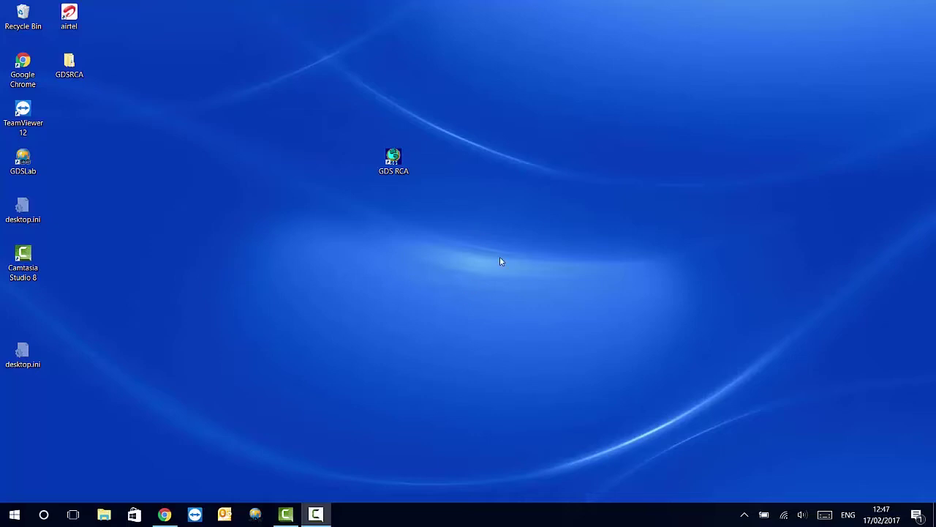
# - Launch GDS RCA on the DT9836(00) board and confirm the x1000 charge amplifier gain
pyautogui.doubleClick(393, 160)
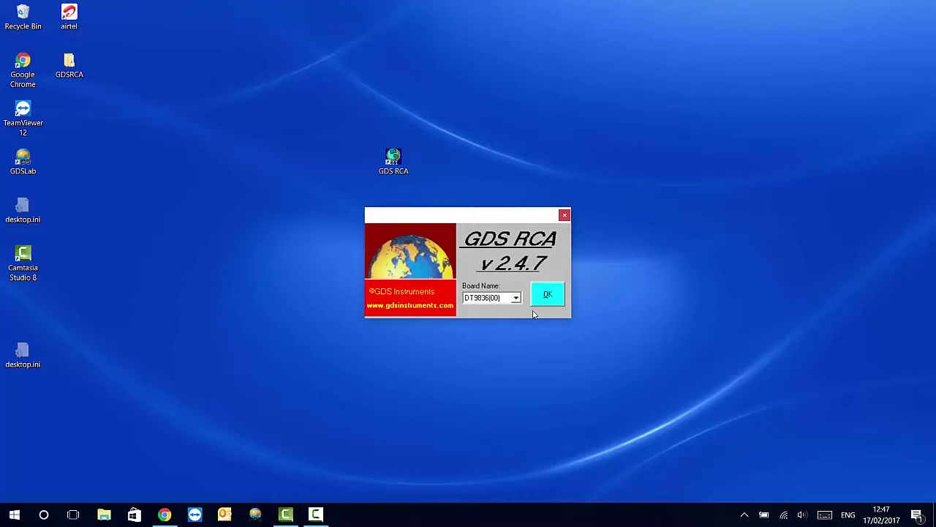
pyautogui.click(548, 294)
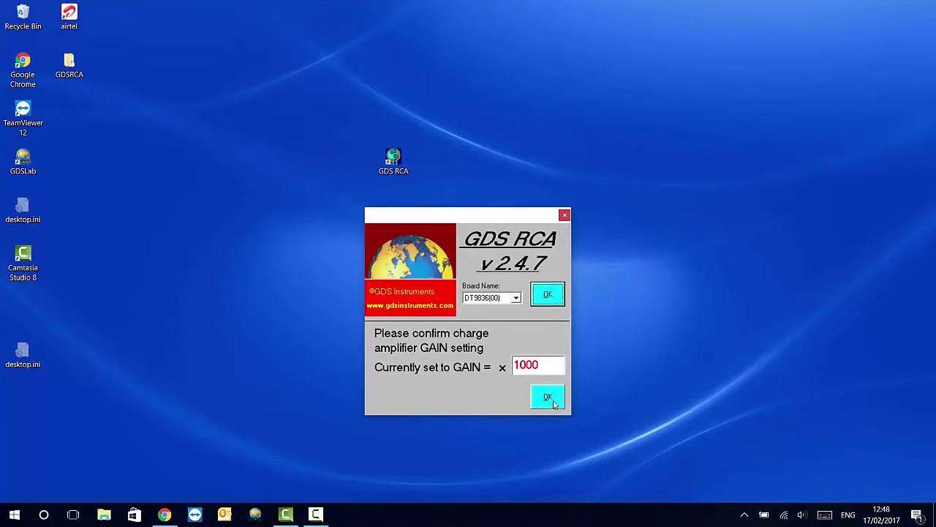
pyautogui.click(551, 398)
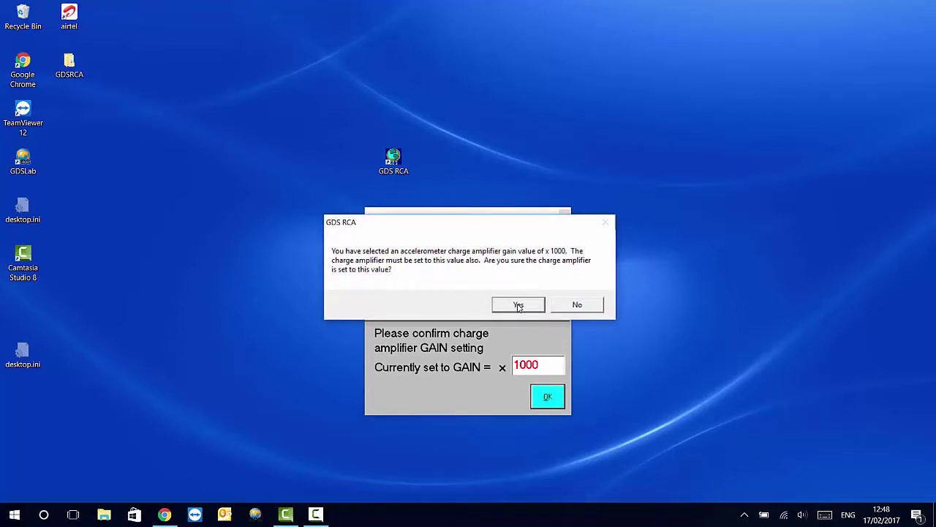
pyautogui.click(518, 305)
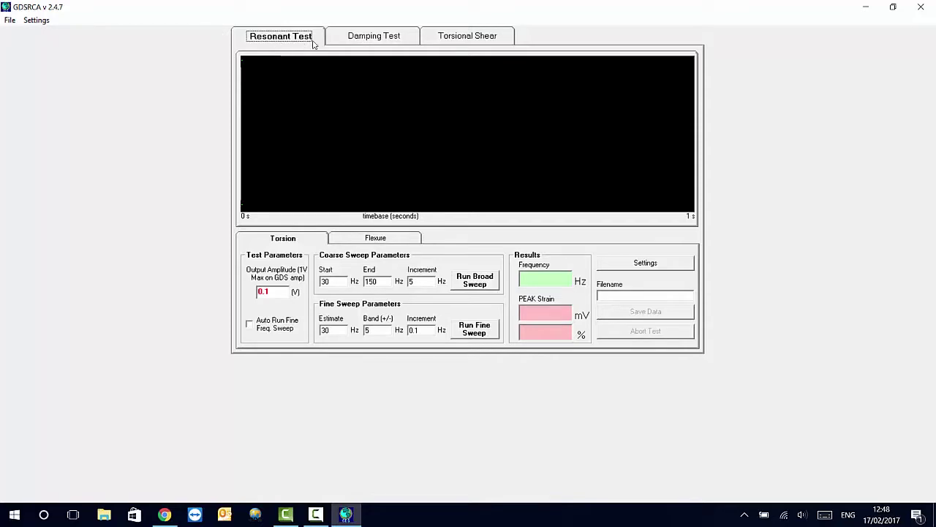
pyautogui.click(357, 42)
pyautogui.click(469, 42)
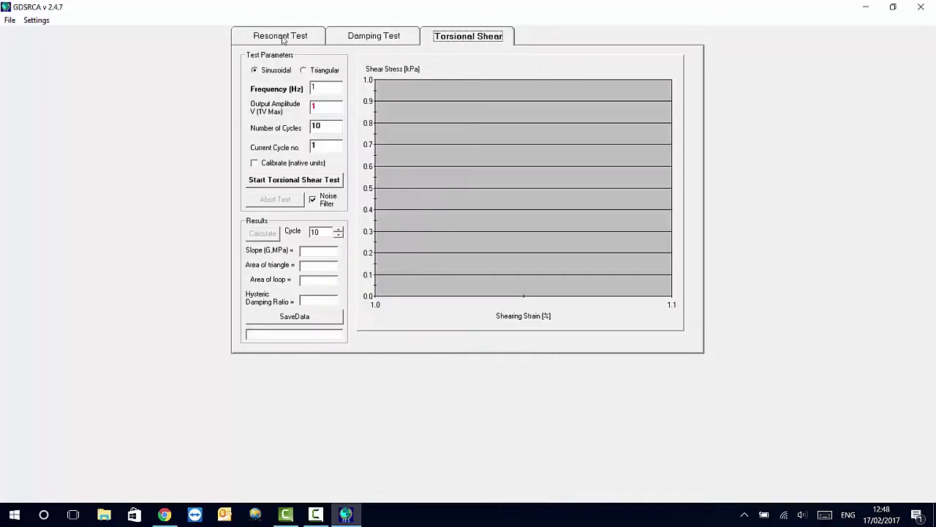
pyautogui.click(241, 37)
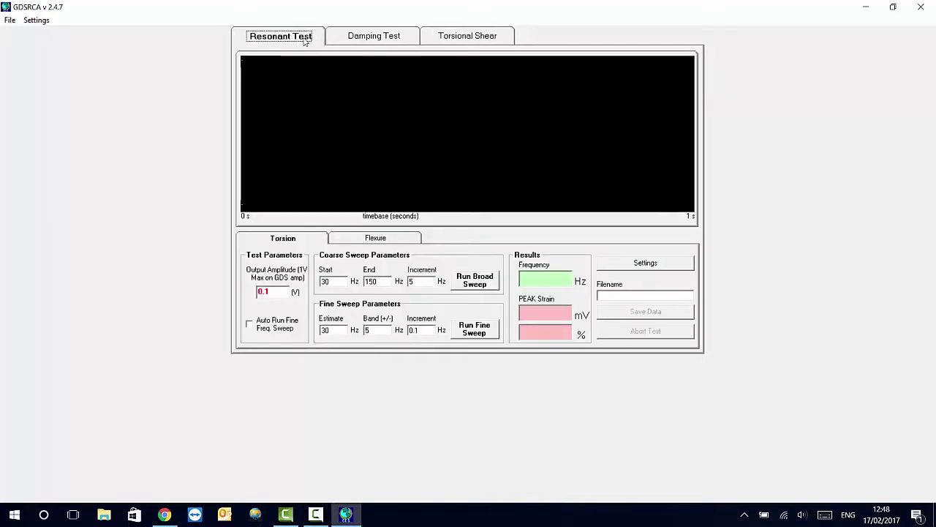
pyautogui.click(359, 39)
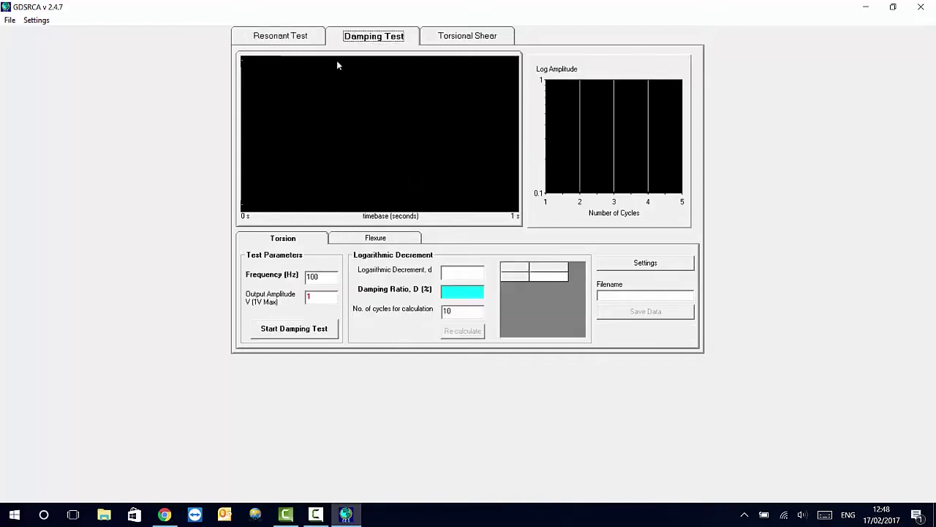
pyautogui.click(300, 40)
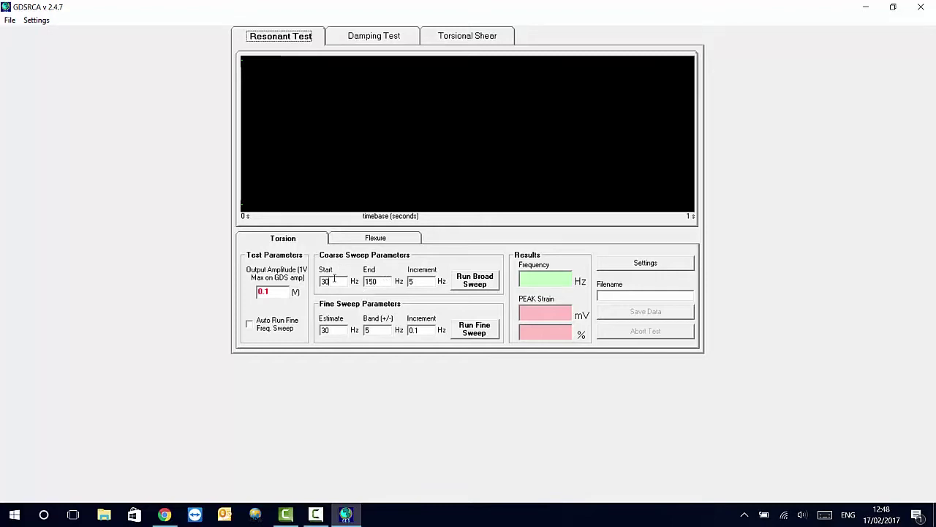
# - Enter 50 Hz as the coarse sweep Start and 80 Hz as the End, leaving increment and amplitude unchanged
pyautogui.press('Tab')
pyautogui.write('5')
pyautogui.doubleClick(375, 281)
pyautogui.write('80')
pyautogui.doubleClick(429, 282)
pyautogui.moveTo(287, 291); pyautogui.dragTo(249, 290)
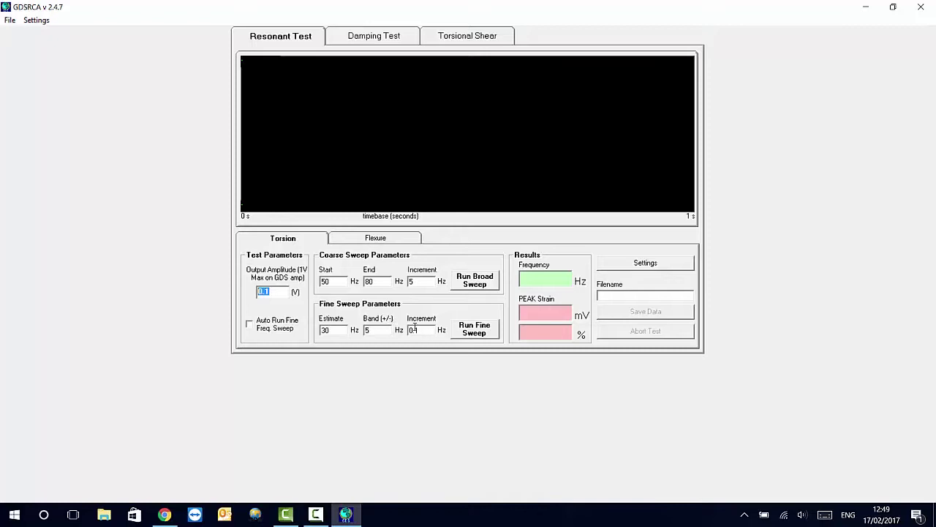
pyautogui.click(425, 329)
# - Run the 50–80 Hz broad sweep, which peaks at 65 Hz
pyautogui.click(487, 282)
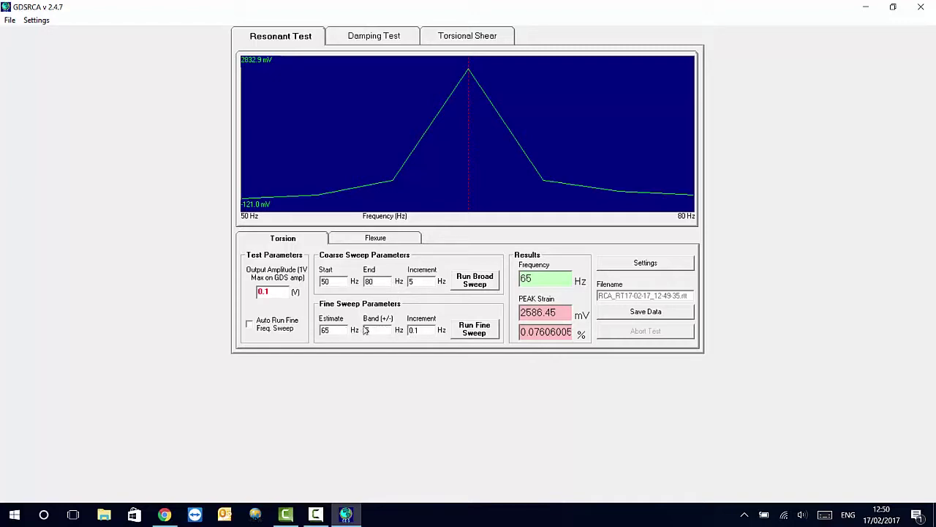
# - Give the fine sweep a 1 Hz increment and ±10 Hz band, then start it around 65 Hz
pyautogui.doubleClick(413, 330)
pyautogui.write('1')
pyautogui.doubleClick(368, 330)
pyautogui.write('1')
pyautogui.click(375, 330)
pyautogui.click(483, 334)
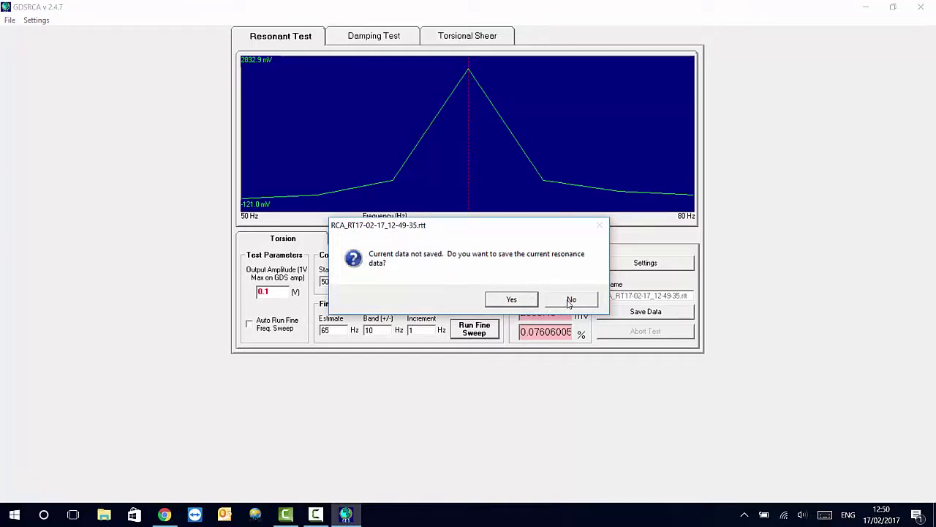
# - Discard the coarse sweep data so the 55–75 Hz fine sweep runs, finding resonance at 64 Hz
pyautogui.click(571, 301)
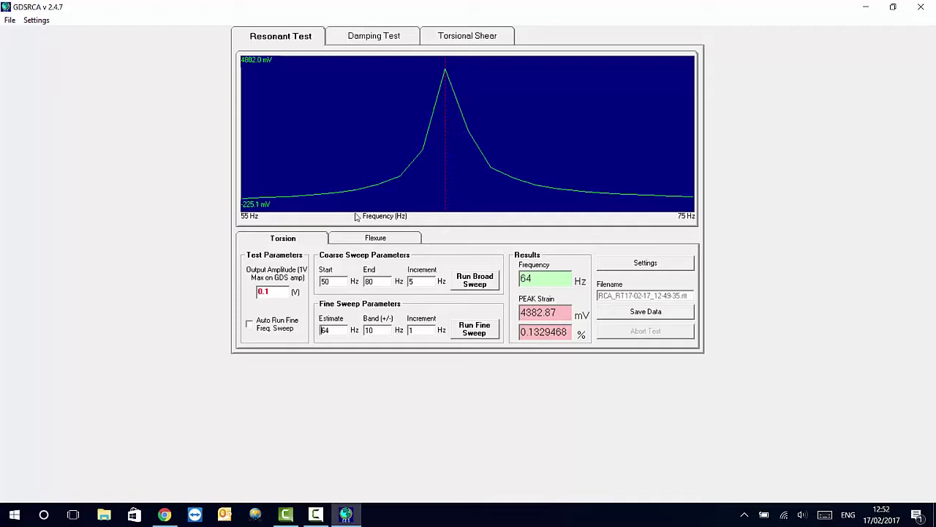
# - Switch to Flexure mode, saving the 64 Hz torsion resonance data when prompted
pyautogui.click(369, 237)
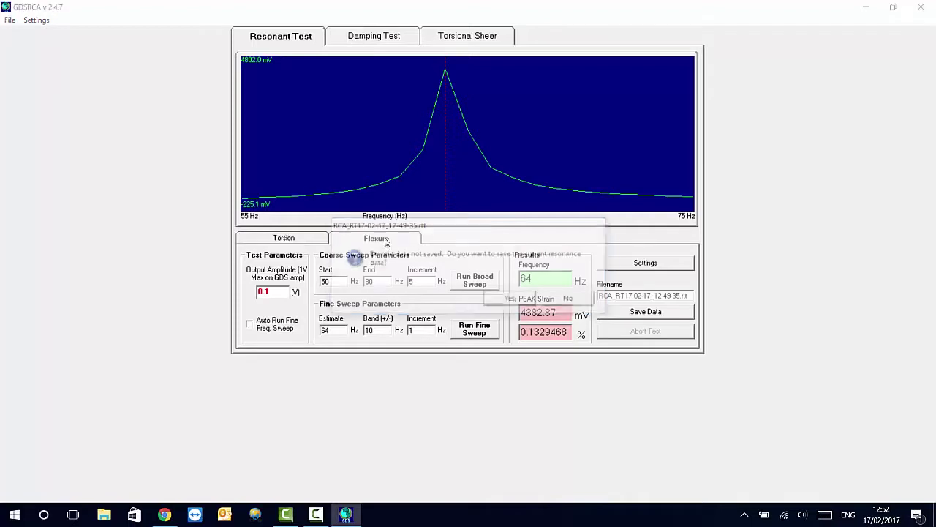
pyautogui.click(519, 299)
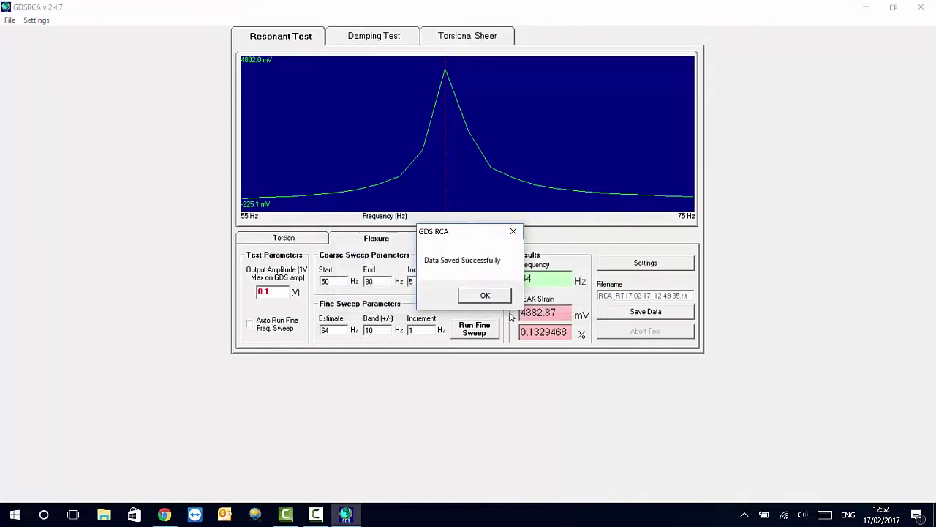
pyautogui.click(484, 296)
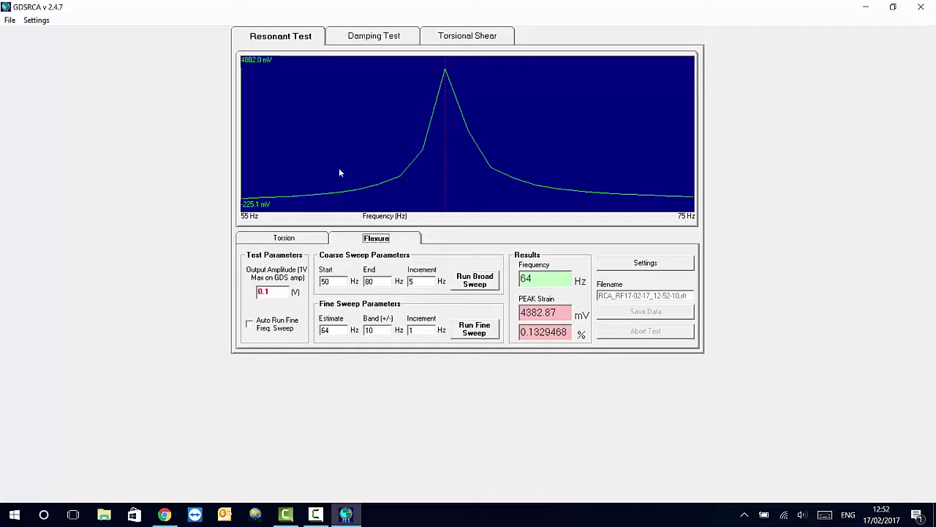
# - Run the 64 Hz damping test (damping ratio 0.1035%), then move to the Flexure sub-tab
pyautogui.click(362, 40)
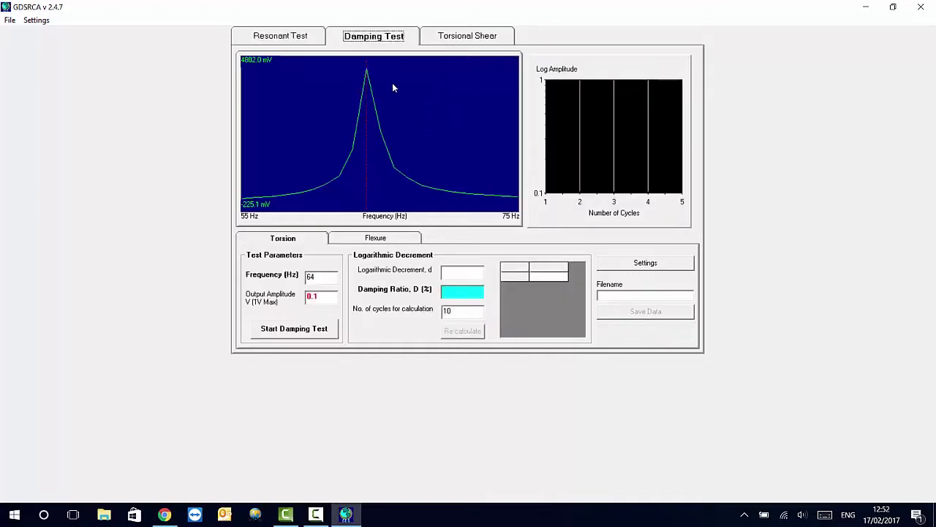
pyautogui.click(303, 334)
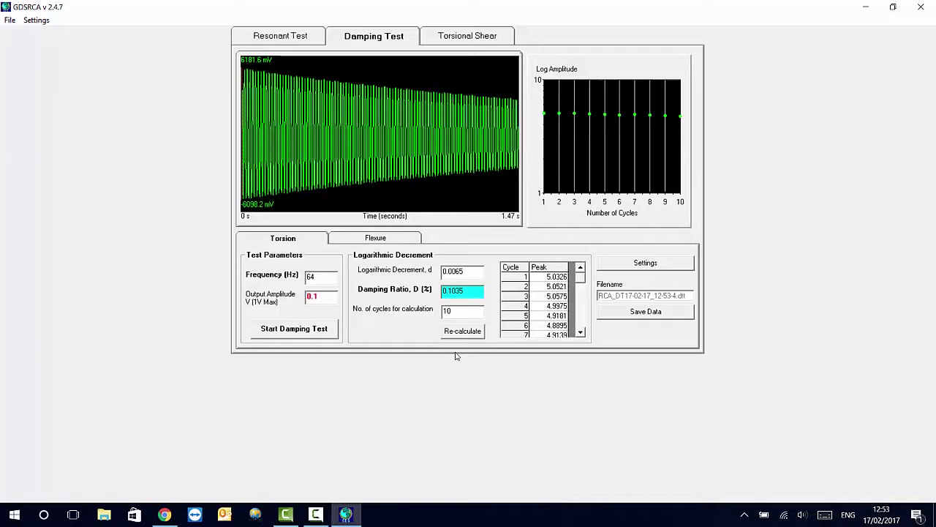
pyautogui.click(391, 237)
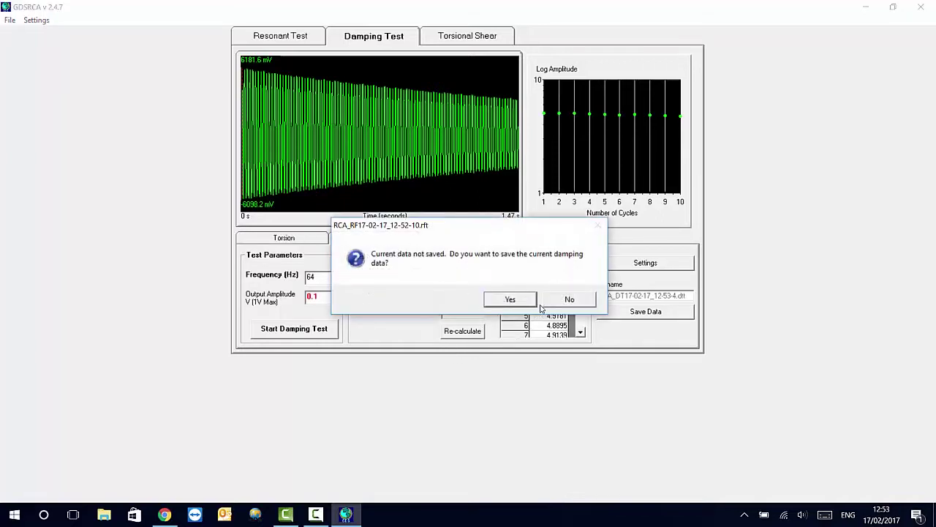
# - Save the damping data and go to the Torsional Shear test page
pyautogui.click(510, 300)
pyautogui.click(482, 295)
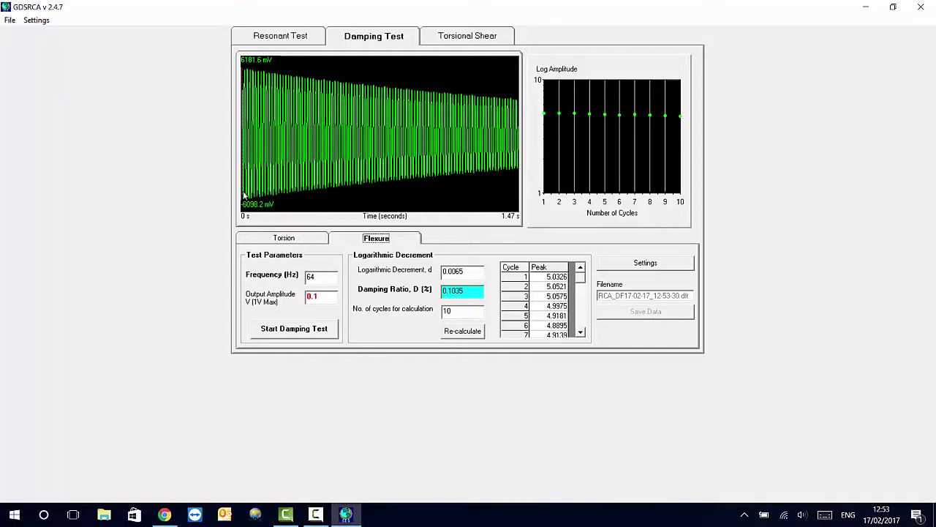
pyautogui.click(301, 242)
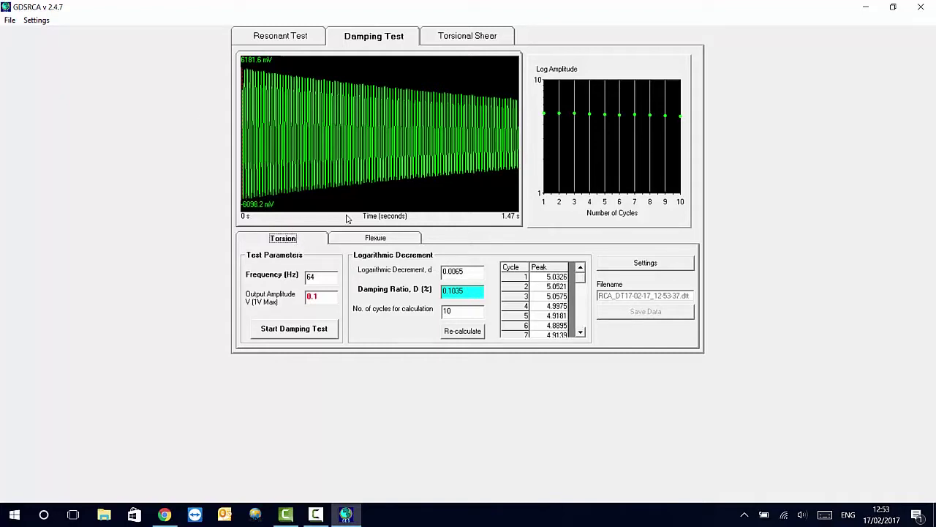
pyautogui.click(471, 37)
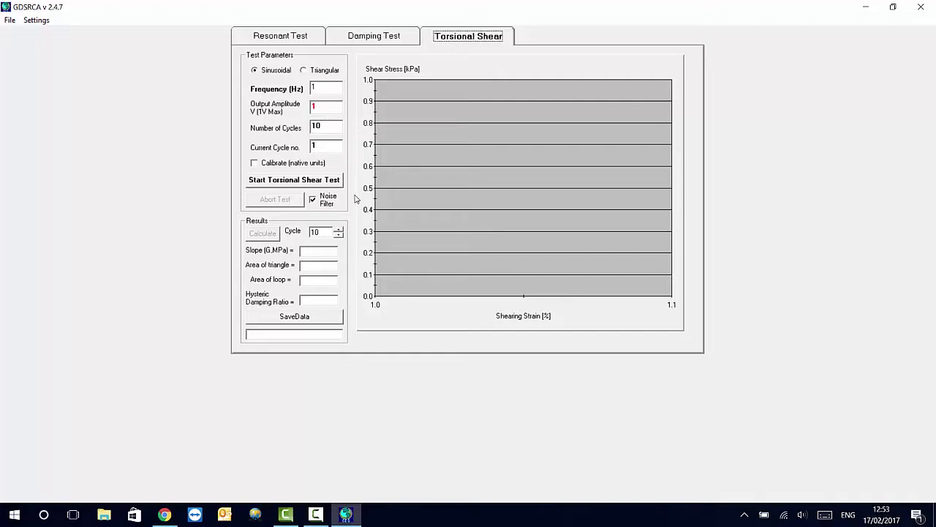
# - Open RCA Settings from the menu bar to view the 100 mm by 50 mm specimen
pyautogui.click(303, 250)
pyautogui.click(42, 22)
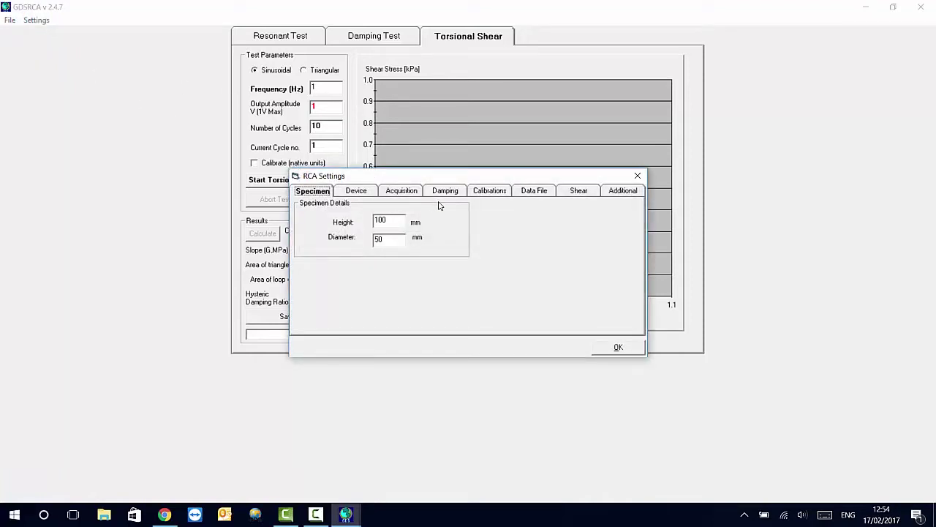
# - View the Device page: 43.25 mm accelerometer lever arm, 55 mm height, 40 mm proximeter arm
pyautogui.click(354, 192)
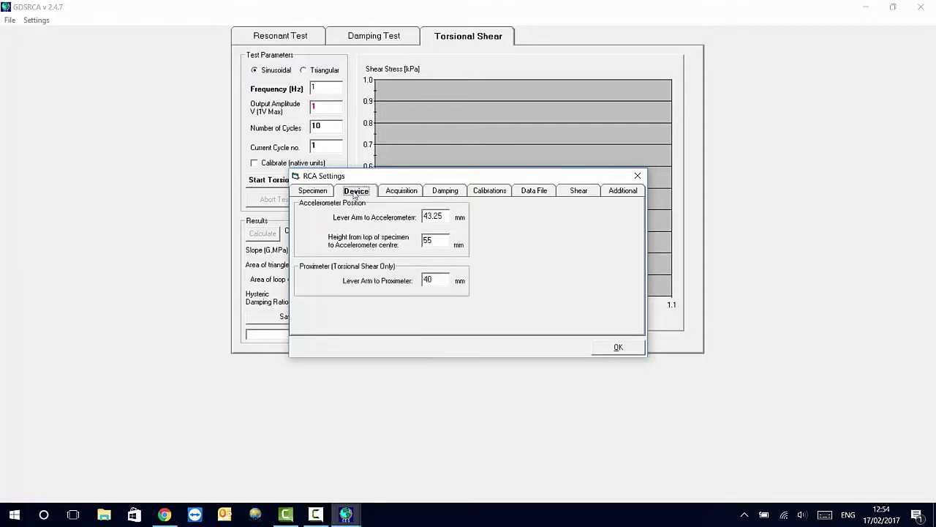
pyautogui.click(331, 192)
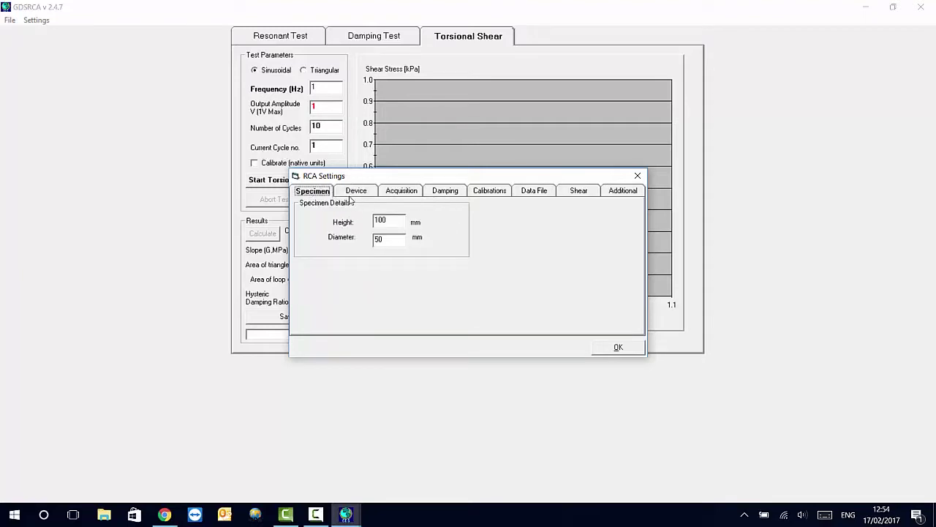
pyautogui.click(354, 192)
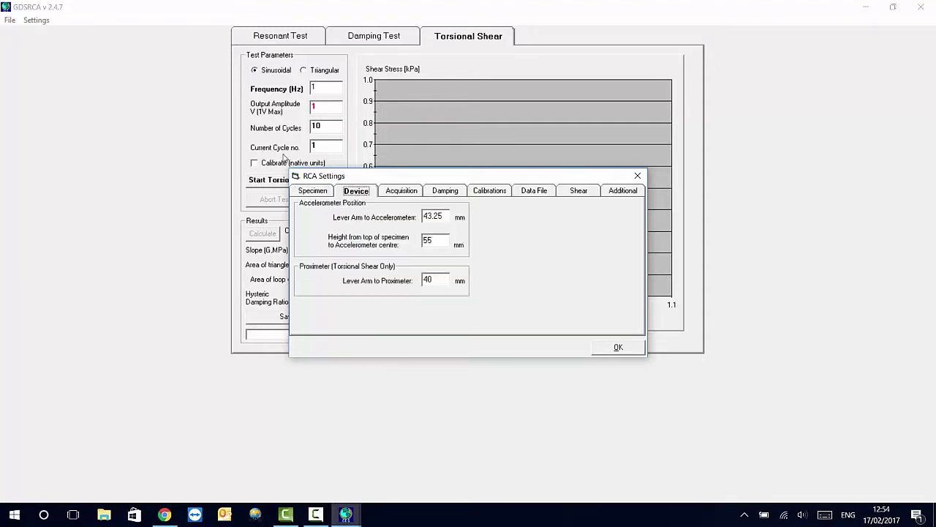
# - Review the Acquisition settings: 100 constant cycles, 5 ramp cycles, 2 s delay, through to mid point
pyautogui.click(403, 191)
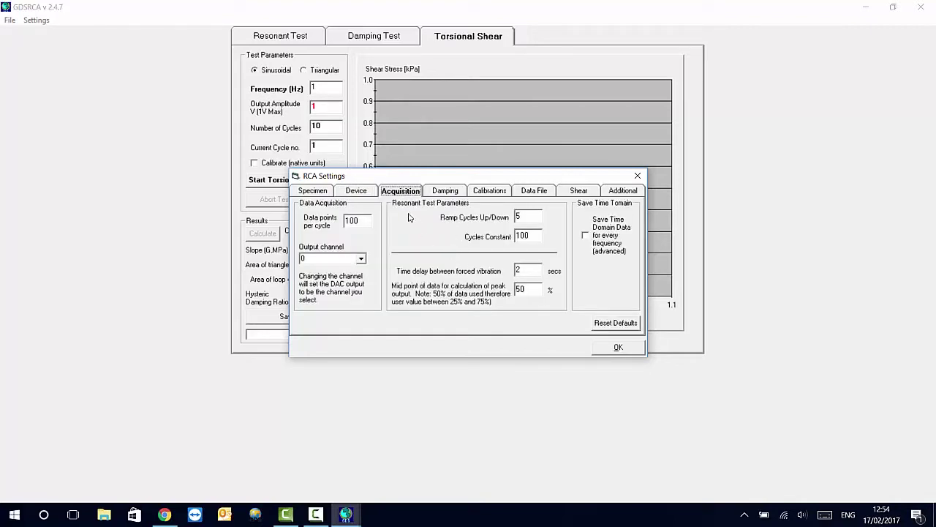
pyautogui.doubleClick(522, 235)
pyautogui.doubleClick(521, 217)
pyautogui.doubleClick(527, 272)
pyautogui.press('Tab')
# - Confirm the 2 s damping run, proximeter gains of 1 and 1 Nm/V torque calibration, then close
pyautogui.click(447, 192)
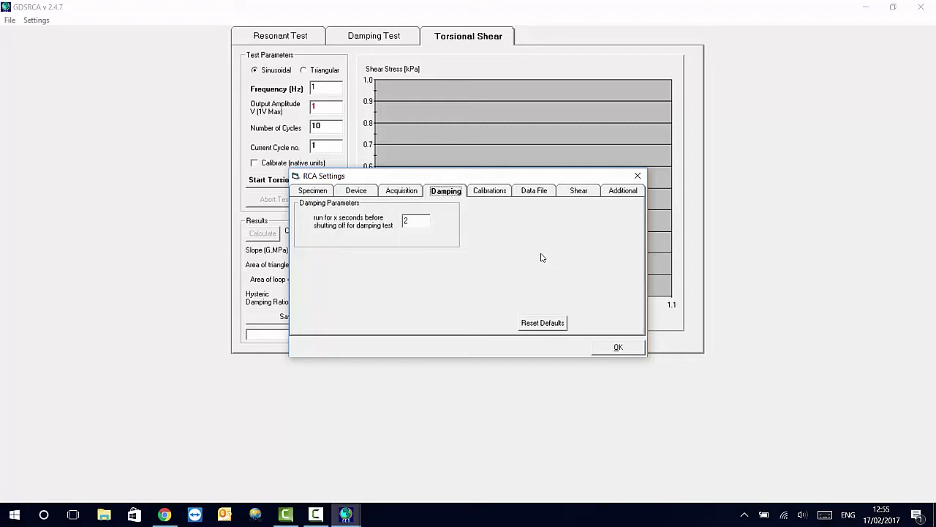
pyautogui.doubleClick(407, 220)
pyautogui.click(483, 194)
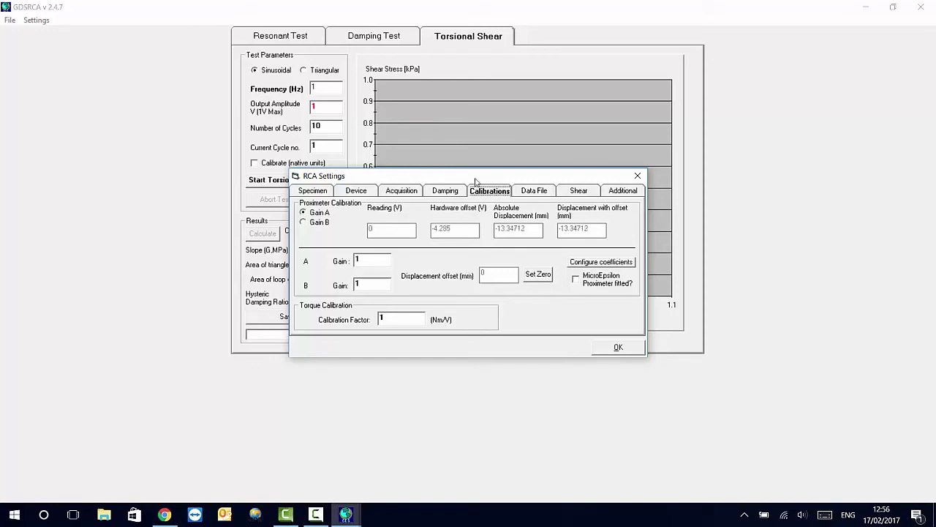
pyautogui.click(618, 347)
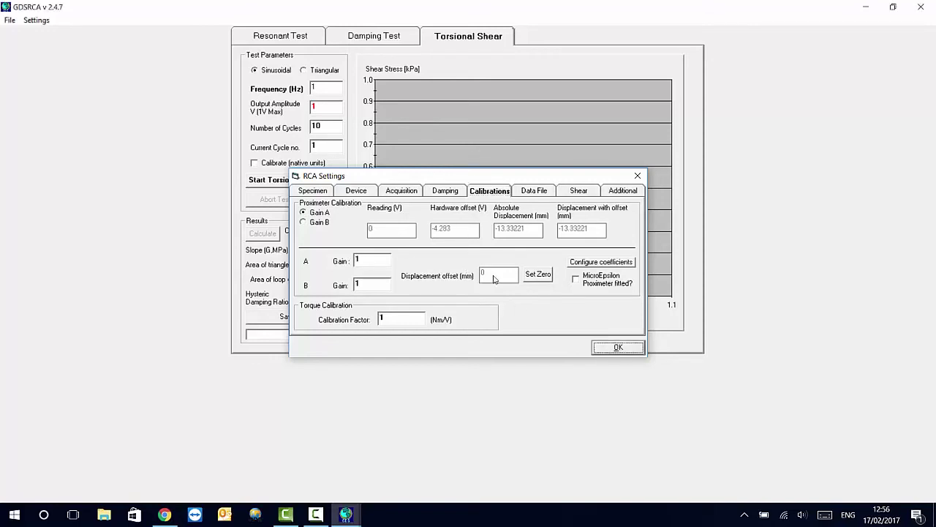